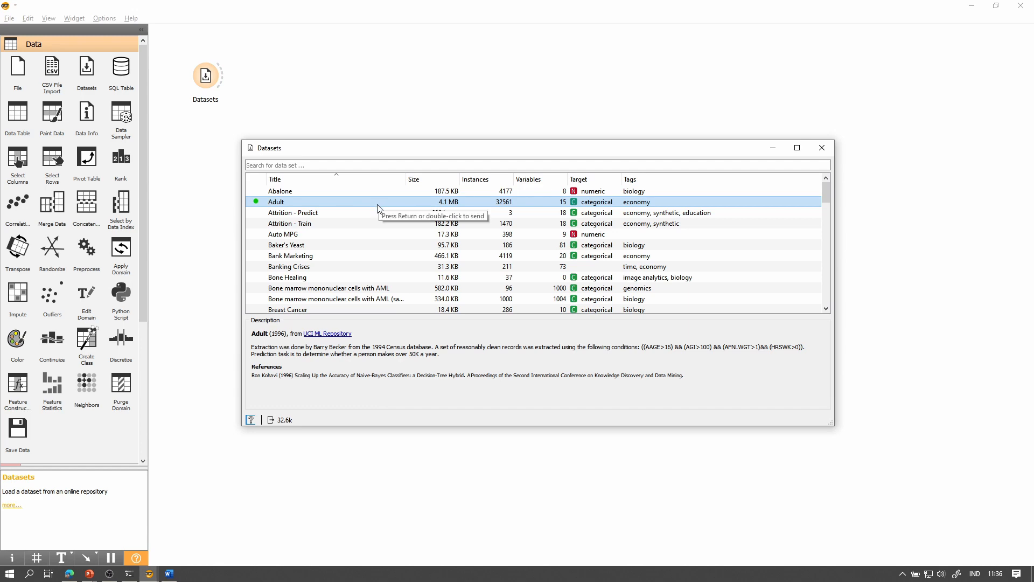
# Close the dataset list and place a Naive Bayes model widget below Datasets on the canvas.
pyautogui.scroll(15, 371, 235)
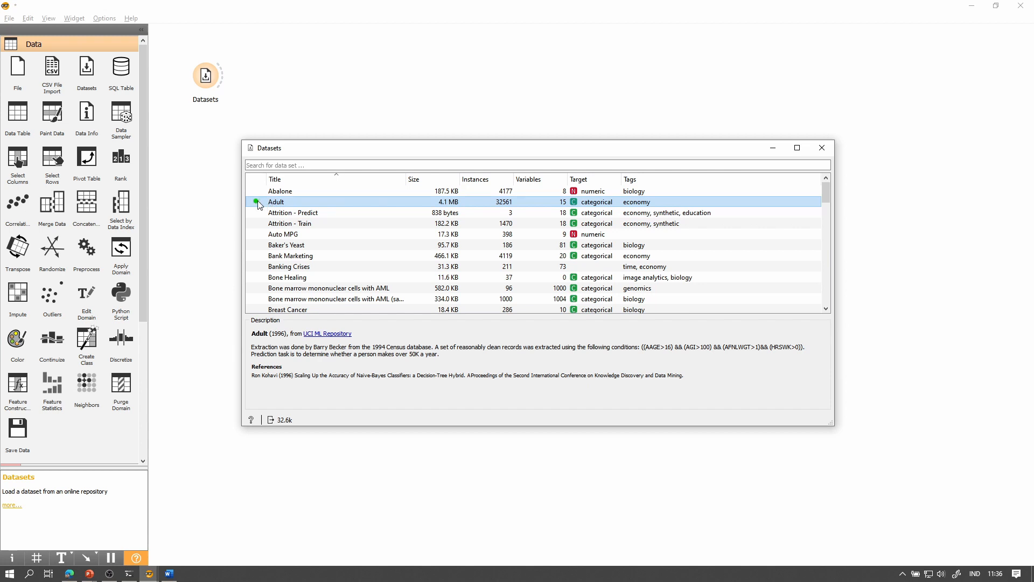
pyautogui.click(828, 156)
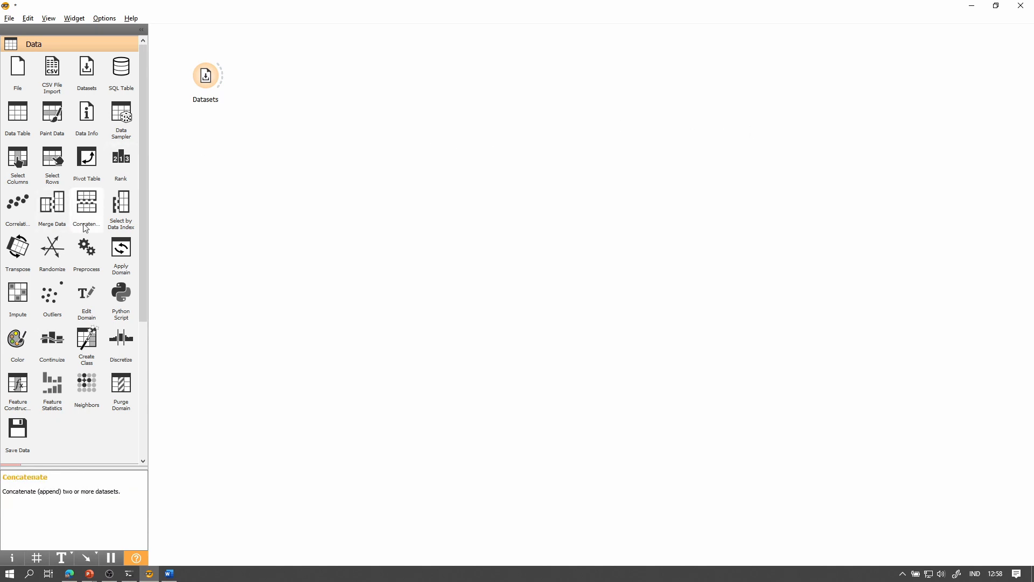
pyautogui.scroll(-5, 105, 220)
pyautogui.click(85, 325)
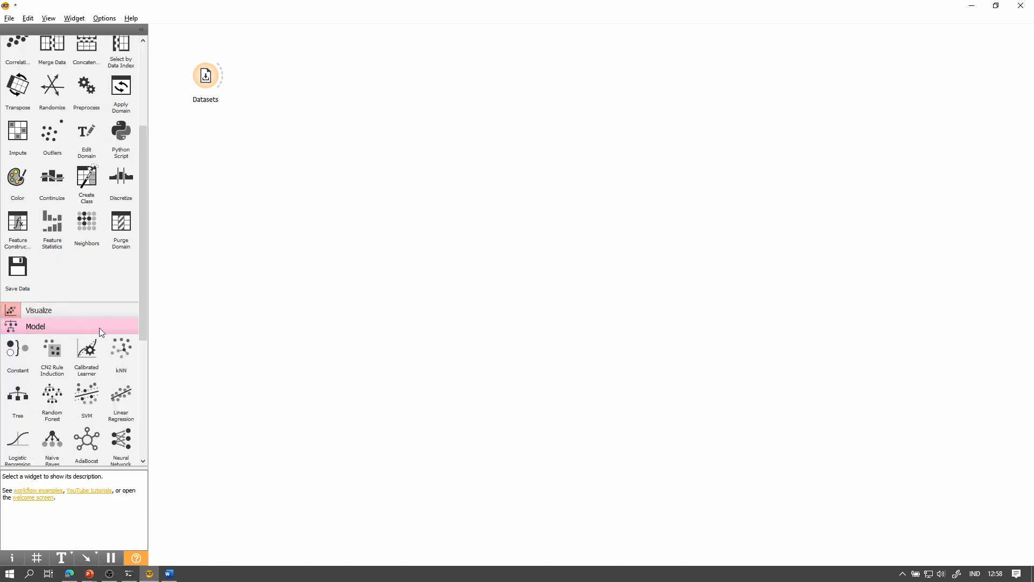
pyautogui.scroll(-1, 86, 337)
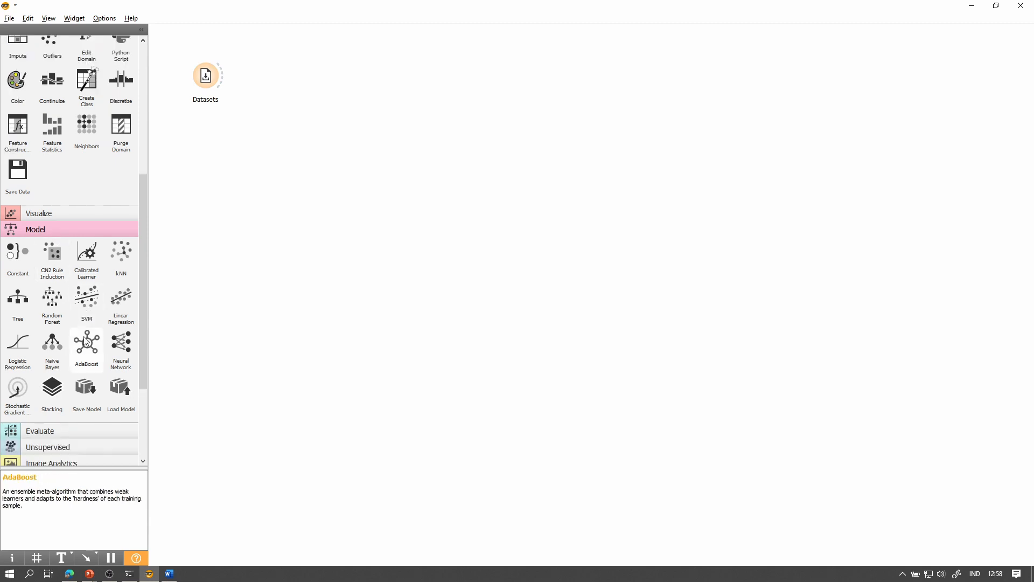
pyautogui.click(56, 344)
pyautogui.moveTo(284, 77); pyautogui.dragTo(252, 134)
# Add a Test and Score evaluation widget beside Datasets on the canvas.
pyautogui.scroll(-3, 62, 338)
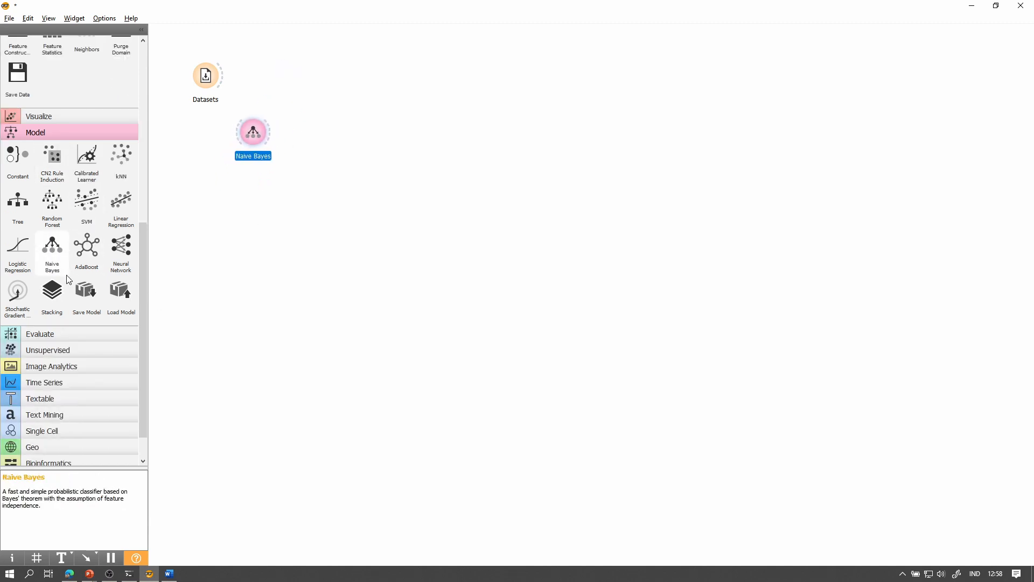
pyautogui.click(63, 334)
pyautogui.scroll(-1, 43, 334)
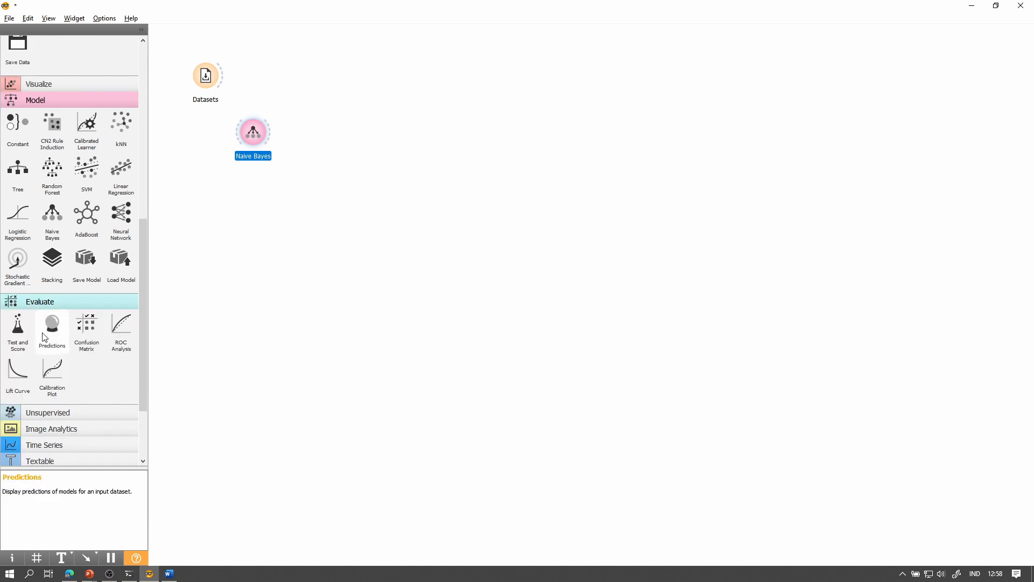
pyautogui.click(16, 338)
pyautogui.moveTo(334, 127); pyautogui.dragTo(316, 73)
# Connect Datasets and Naive Bayes to Test and Score, and link its output to a new Confusion Matrix widget.
pyautogui.moveTo(252, 130); pyautogui.dragTo(262, 139)
pyautogui.moveTo(220, 81); pyautogui.dragTo(302, 86)
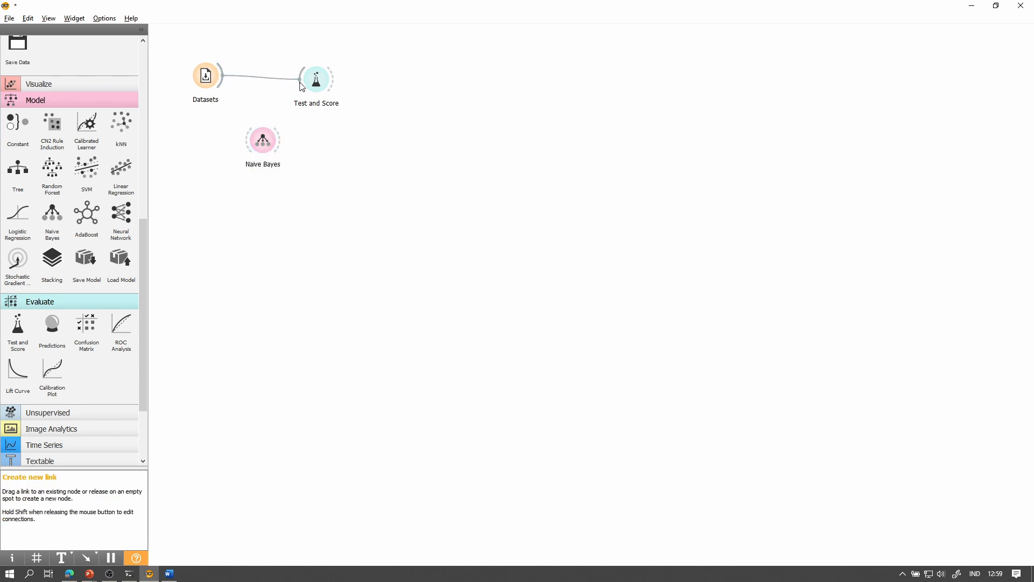
pyautogui.moveTo(279, 139); pyautogui.dragTo(401, 83)
pyautogui.click(86, 331)
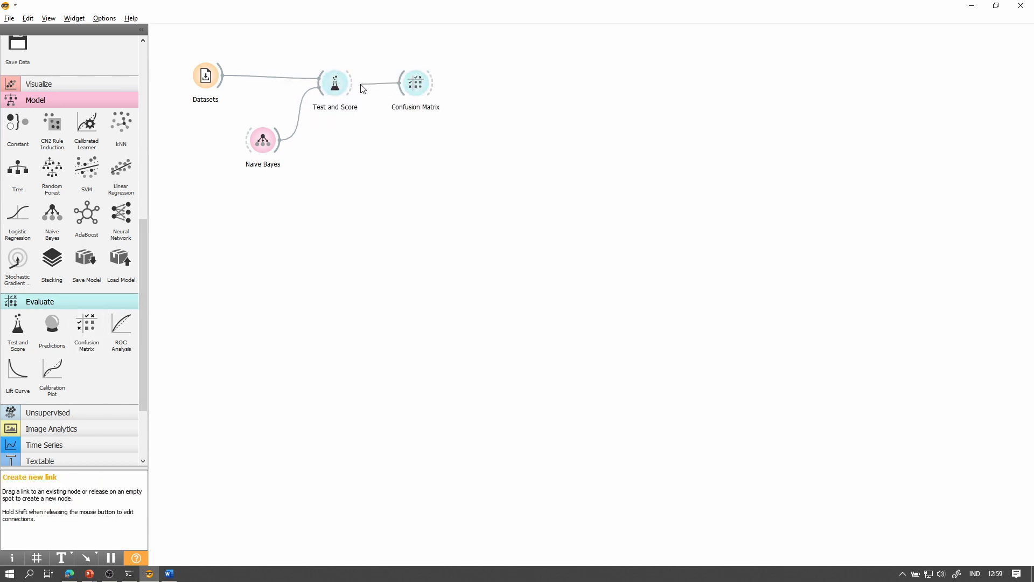
# Attach a Data Table widget to Datasets below Naive Bayes and open its table.
pyautogui.scroll(10, 91, 178)
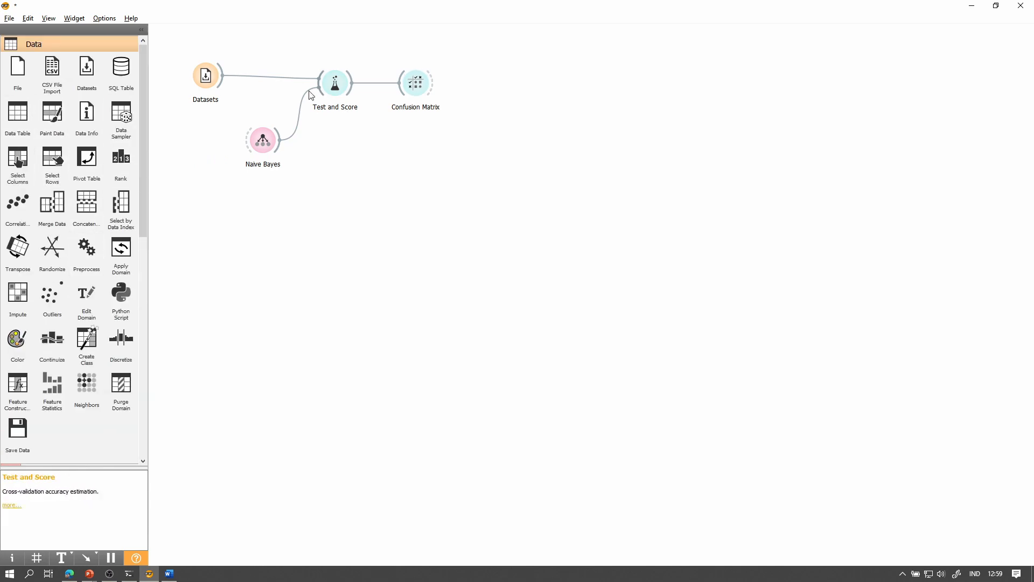
pyautogui.moveTo(14, 121); pyautogui.dragTo(223, 76)
pyautogui.doubleClick(260, 202)
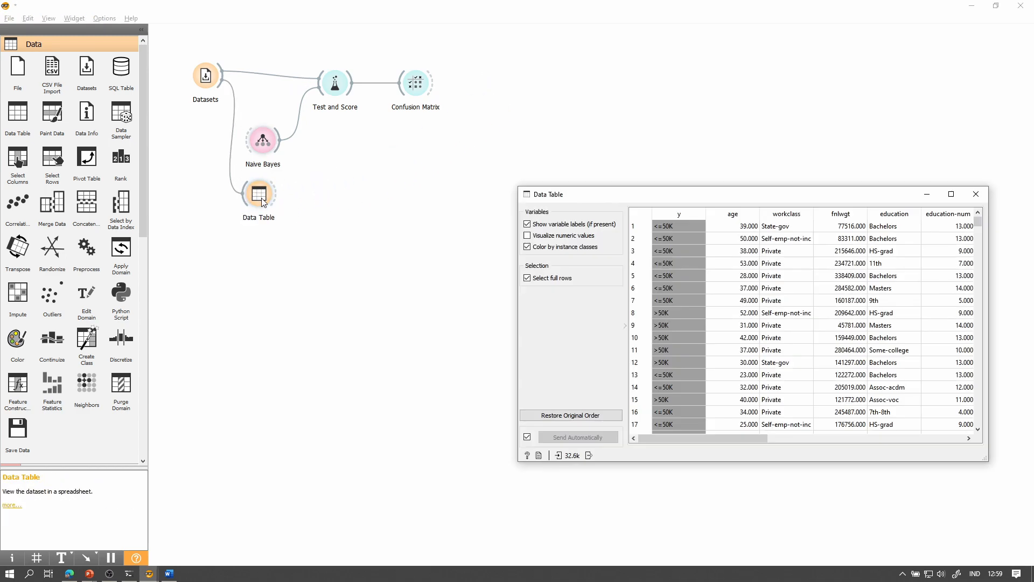
pyautogui.moveTo(716, 195); pyautogui.dragTo(535, 139)
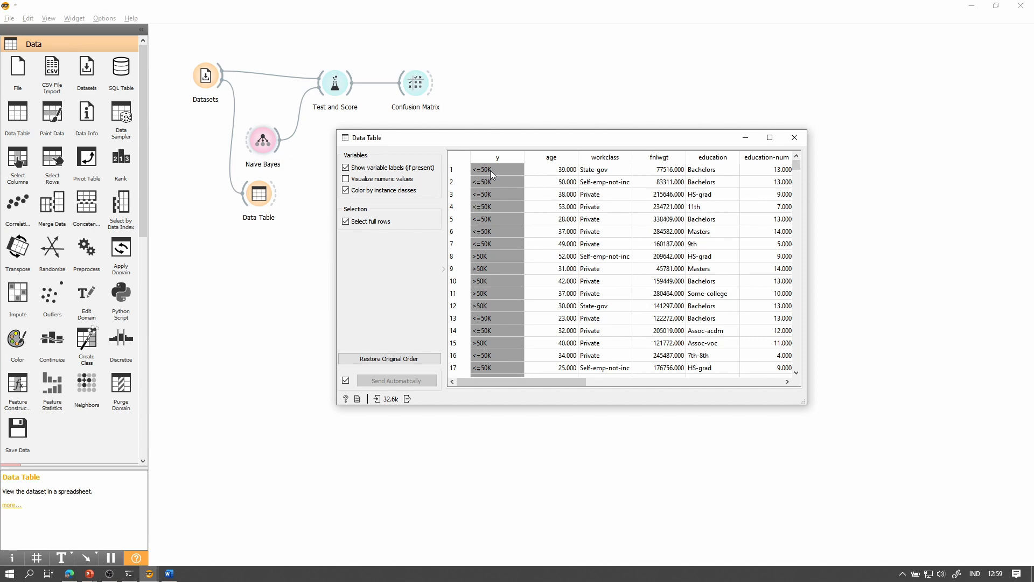
# Examine the Adult dataset's target classes, sample rows and attribute columns through native-country, and close the table.
pyautogui.scroll(-6, 491, 170)
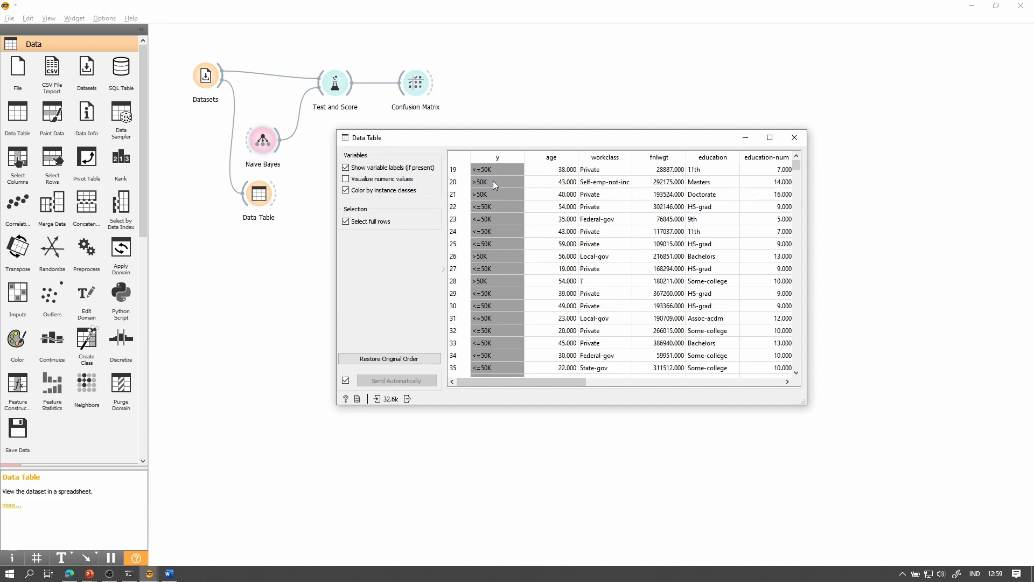
pyautogui.click(487, 260)
pyautogui.scroll(6, 517, 258)
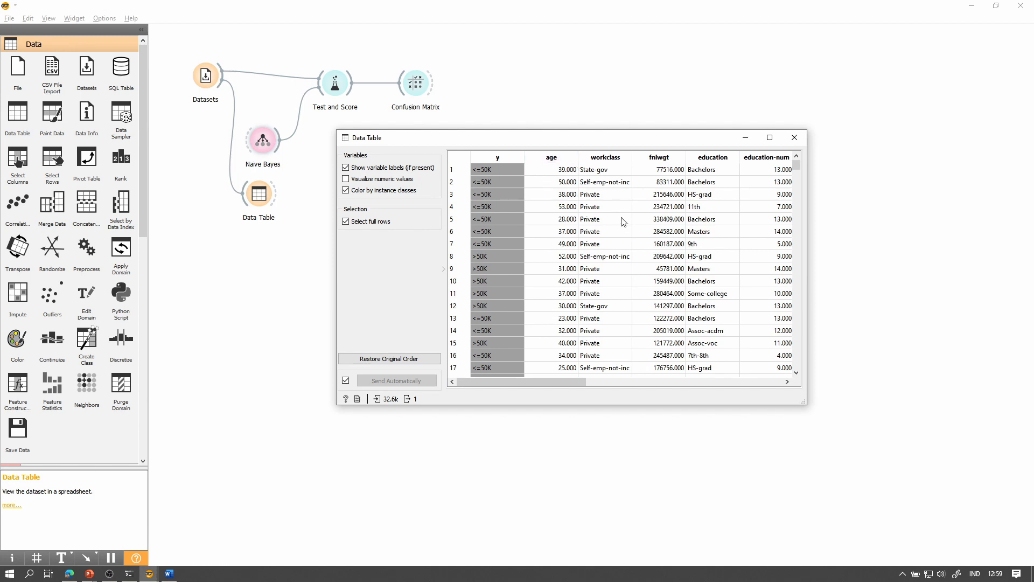
pyautogui.moveTo(561, 380); pyautogui.dragTo(581, 368)
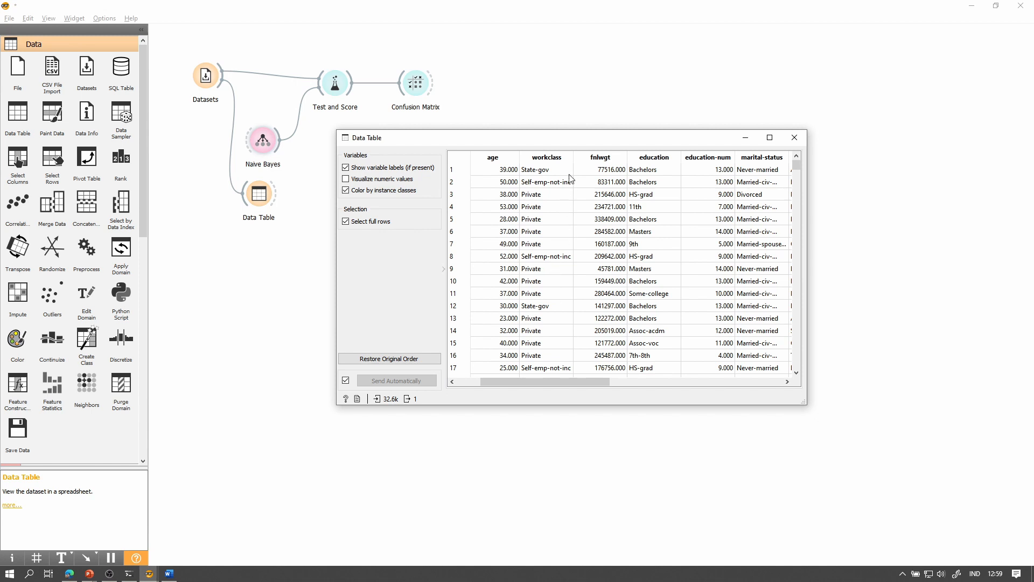
pyautogui.doubleClick(574, 157)
pyautogui.click(543, 257)
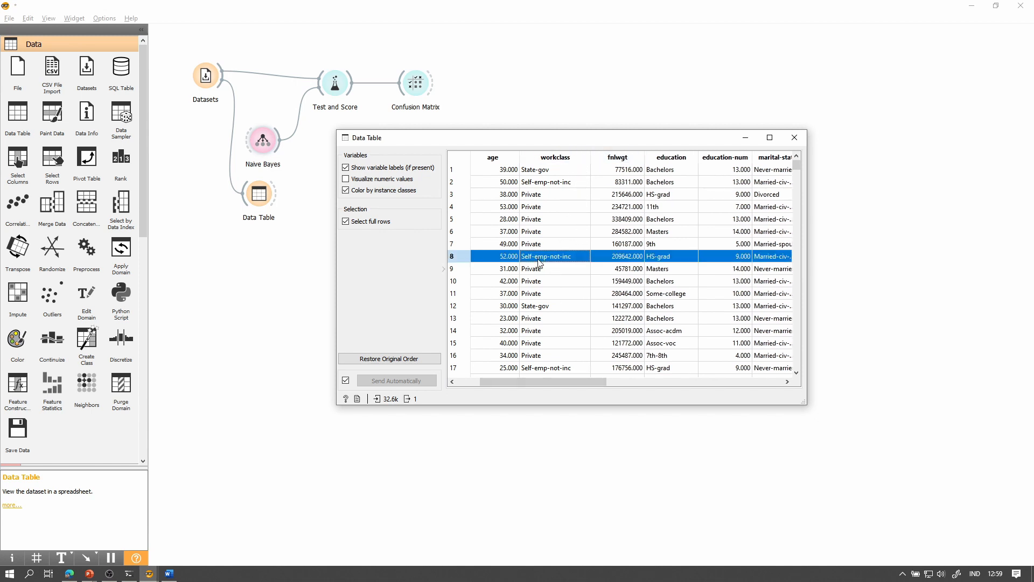
pyautogui.click(547, 197)
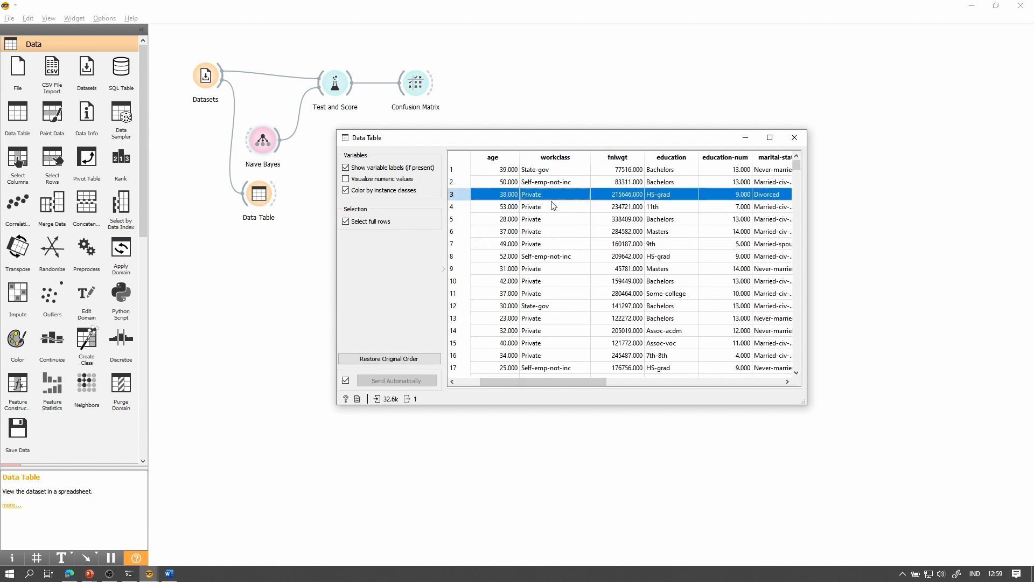
pyautogui.click(563, 171)
pyautogui.moveTo(571, 380); pyautogui.dragTo(621, 380)
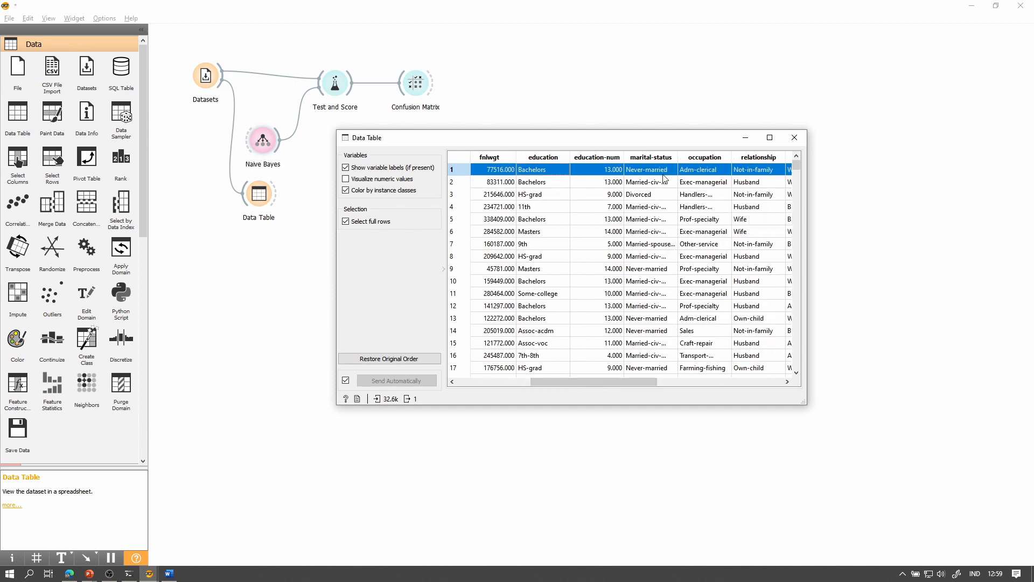
pyautogui.moveTo(610, 380); pyautogui.dragTo(771, 389)
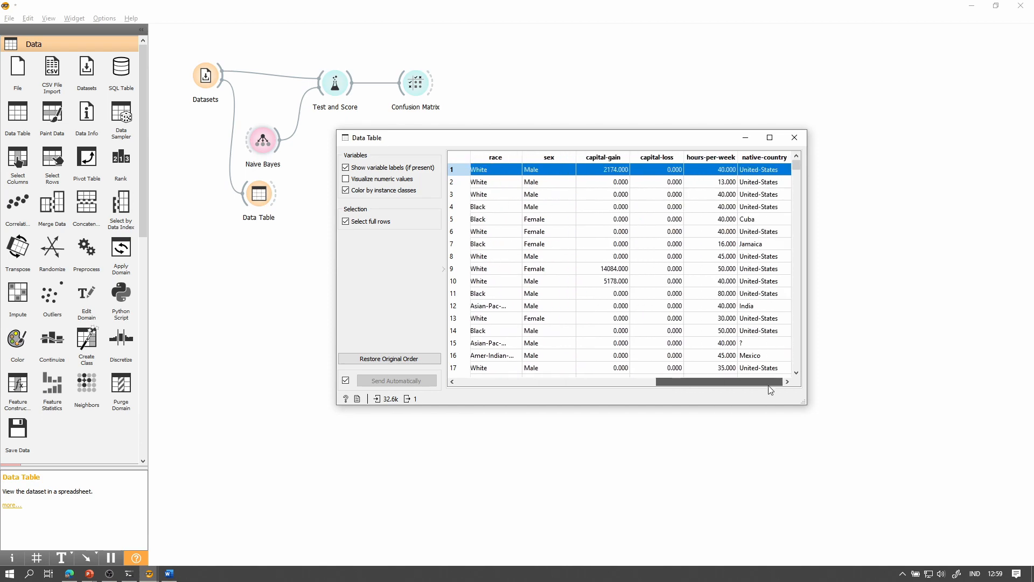
pyautogui.click(795, 137)
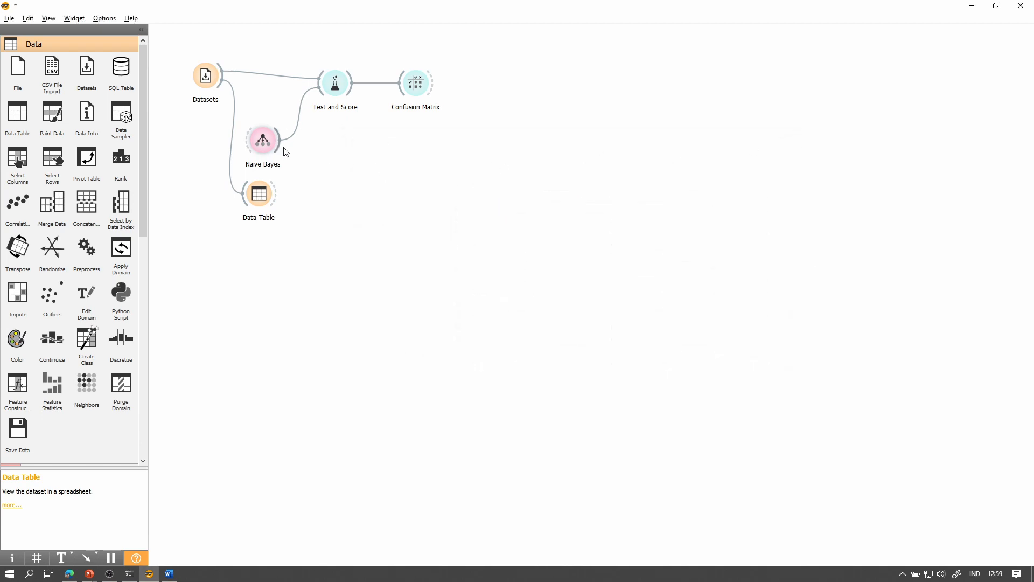
pyautogui.click(264, 141)
pyautogui.click(336, 91)
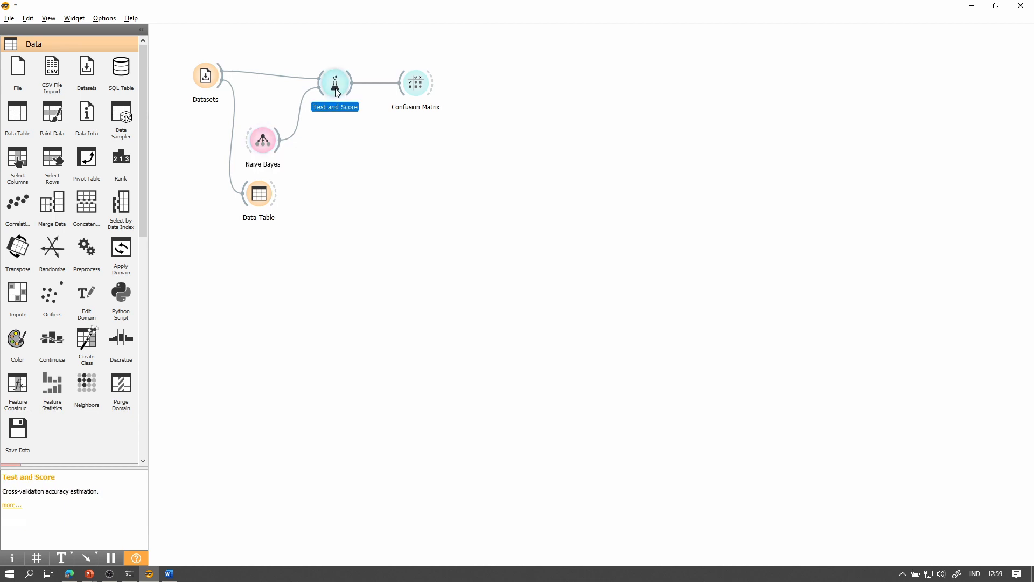
pyautogui.moveTo(340, 85); pyautogui.dragTo(340, 82)
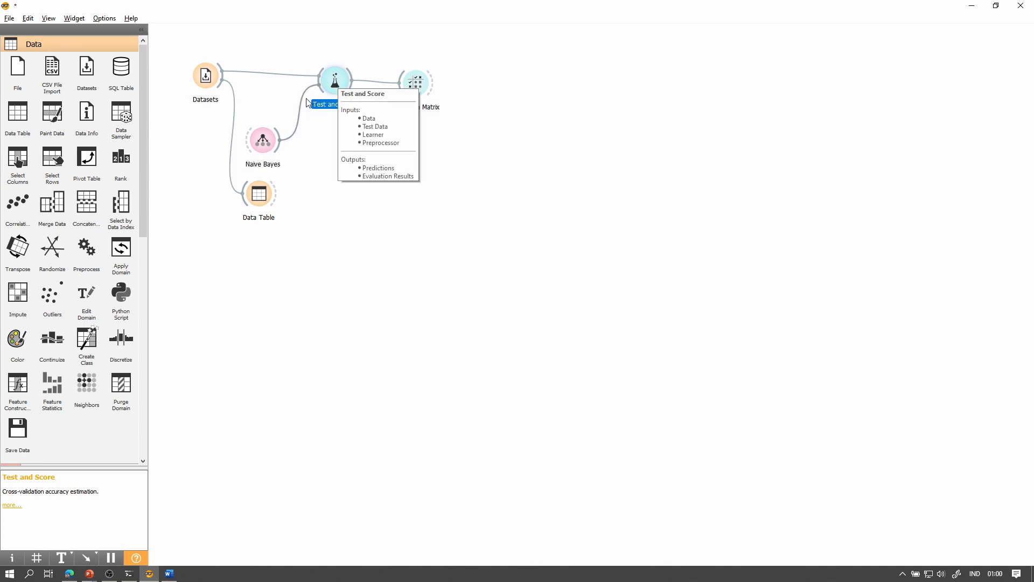
pyautogui.scroll(-8, 58, 305)
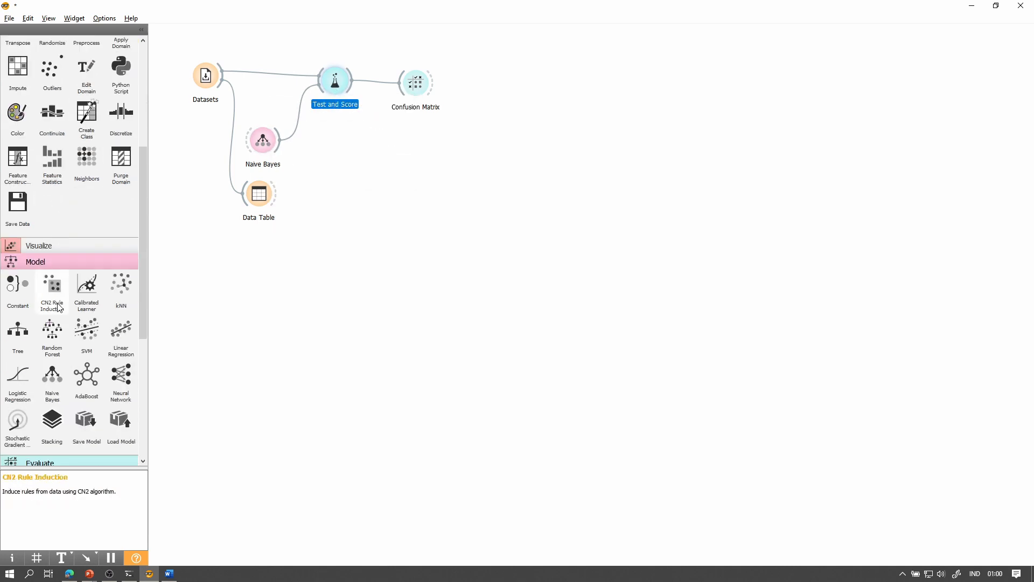
# Review the Naive Bayes scores and fold options in Test and Score, keep 10 cross-validation folds, and close it.
pyautogui.doubleClick(334, 81)
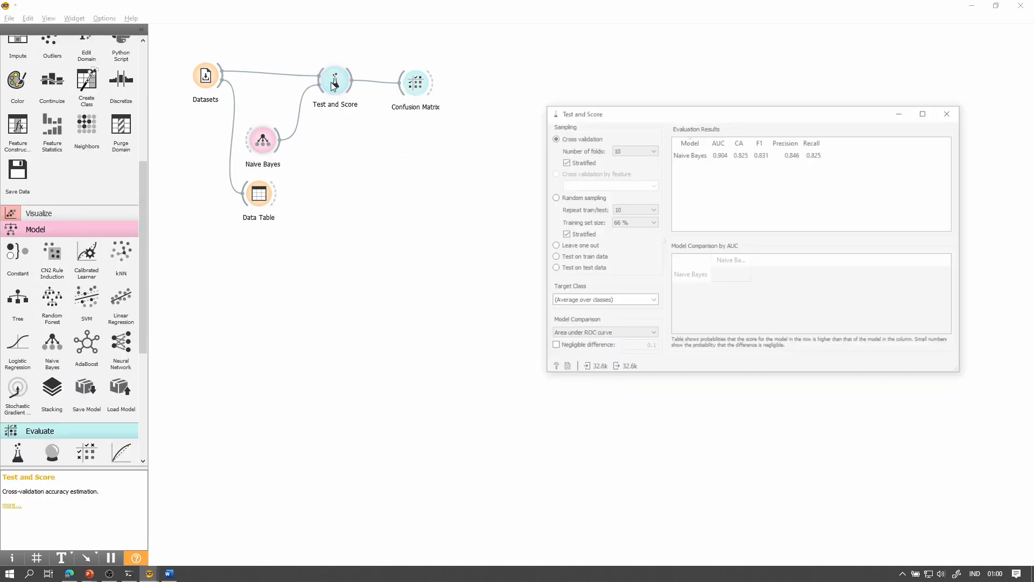
pyautogui.click(736, 155)
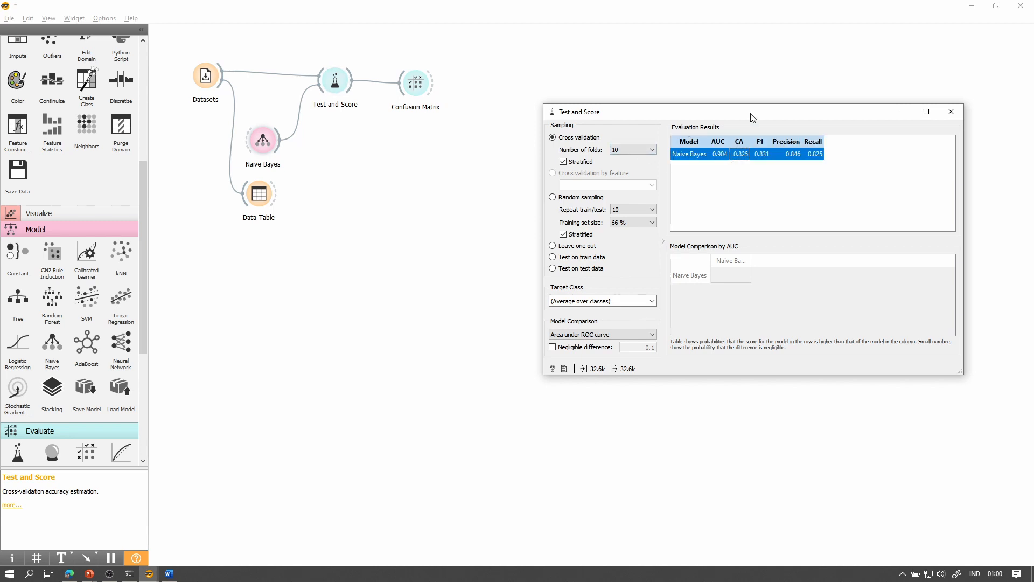
pyautogui.moveTo(752, 118); pyautogui.dragTo(569, 142)
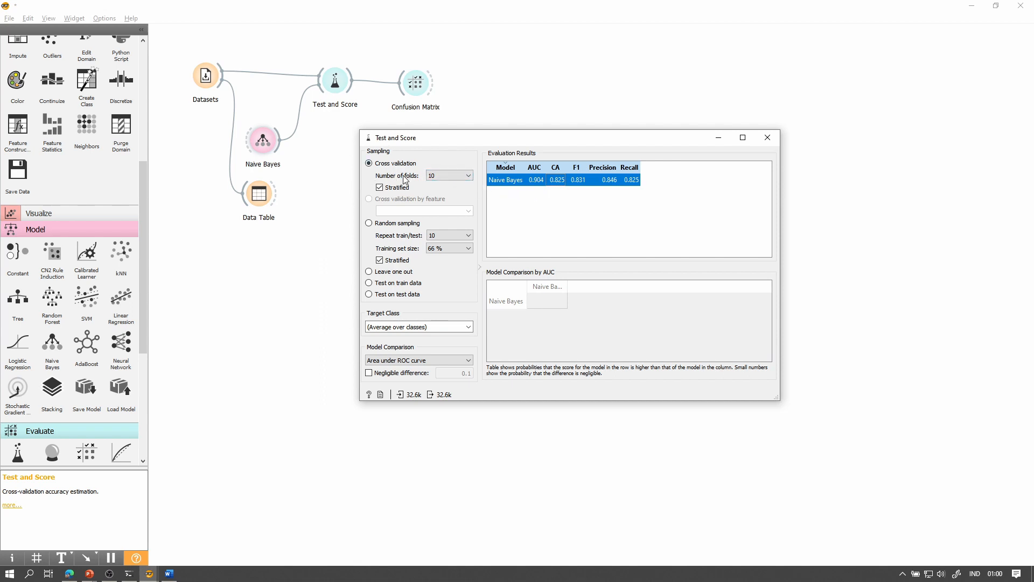
pyautogui.click(444, 175)
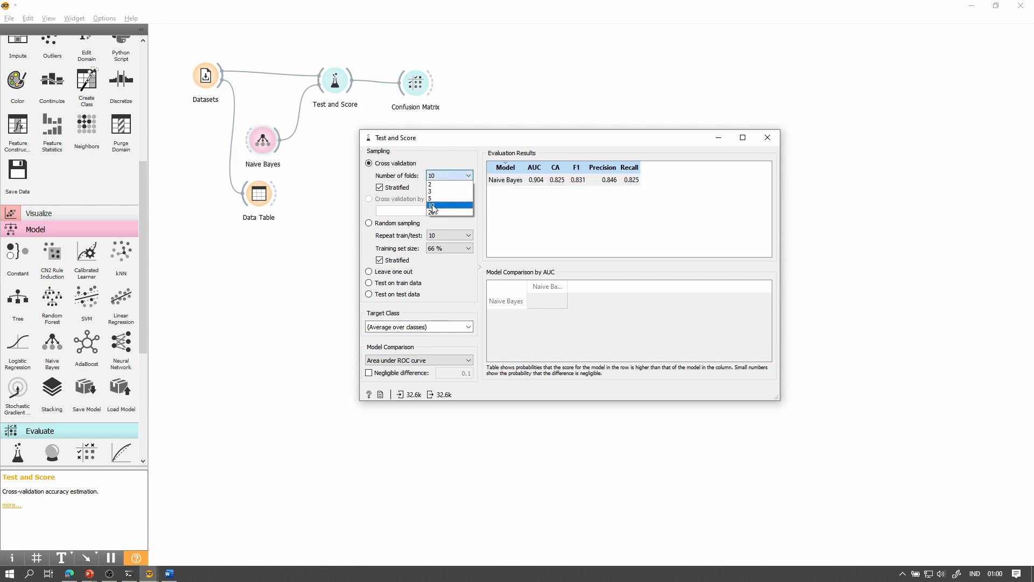
pyautogui.click(443, 206)
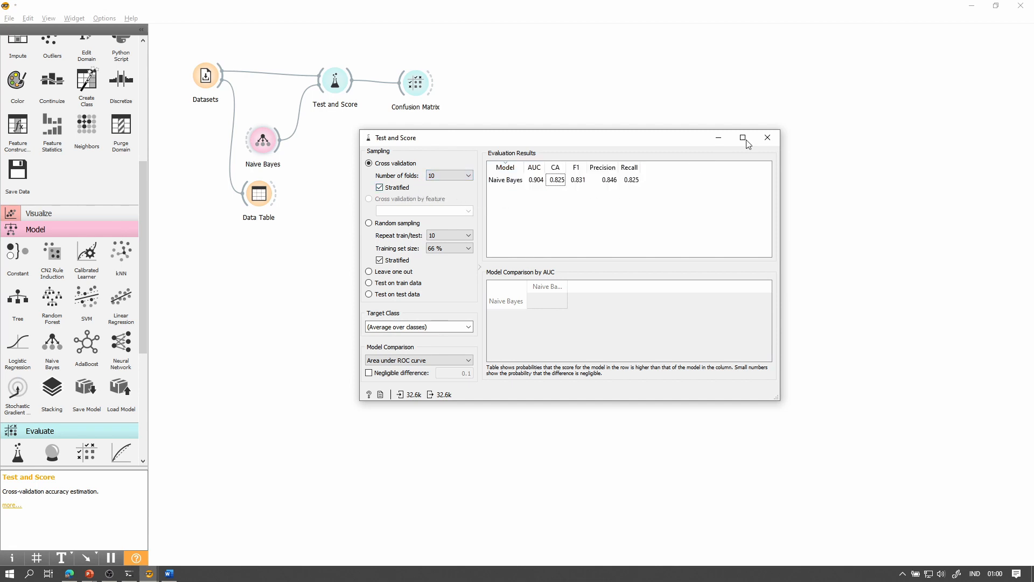
pyautogui.click(765, 139)
# Inspect the Naive Bayes confusion matrix of actual versus predicted income classes, and close it.
pyautogui.click(419, 93)
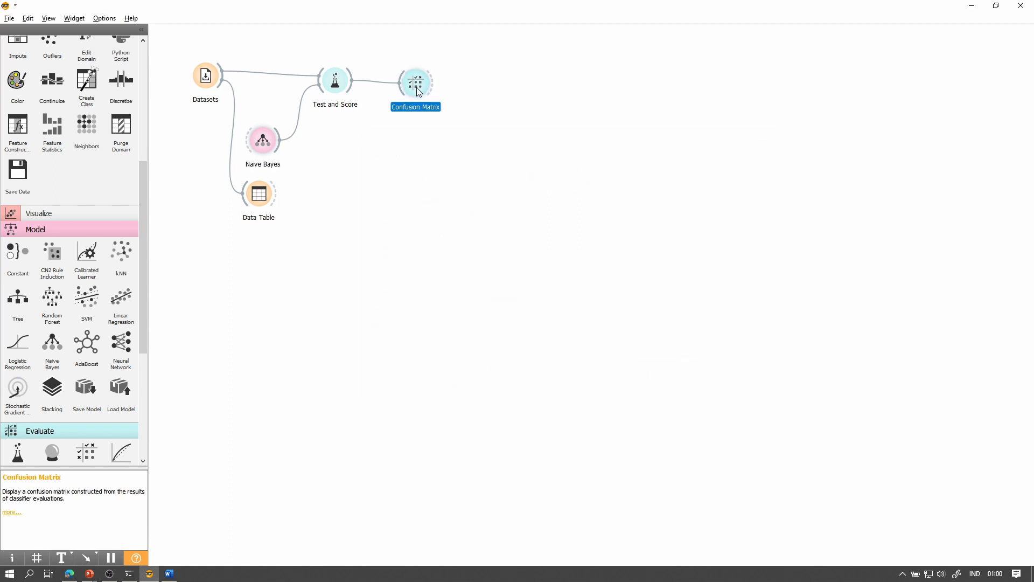
pyautogui.doubleClick(419, 93)
pyautogui.moveTo(451, 237); pyautogui.dragTo(677, 181)
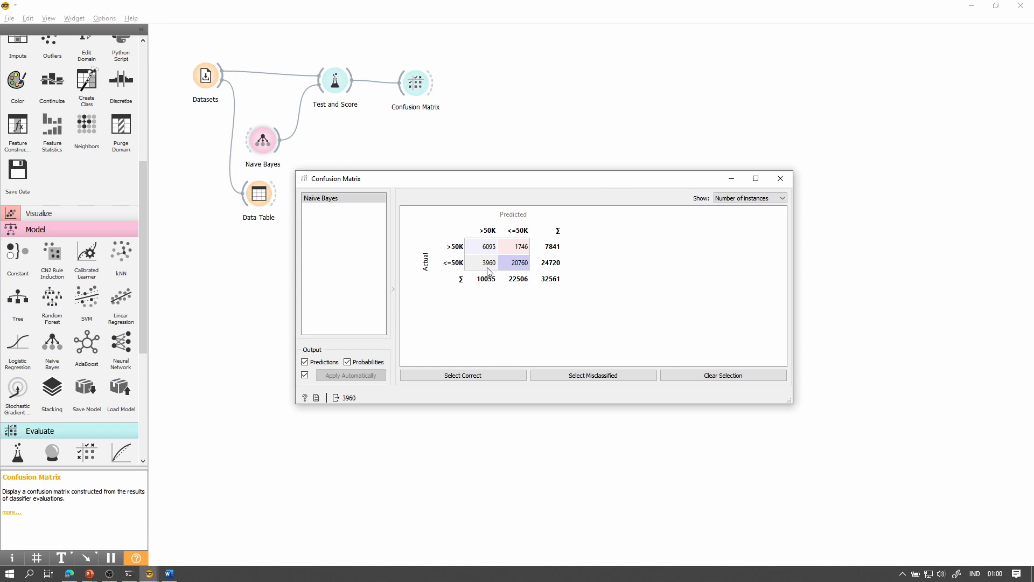
pyautogui.moveTo(489, 272)
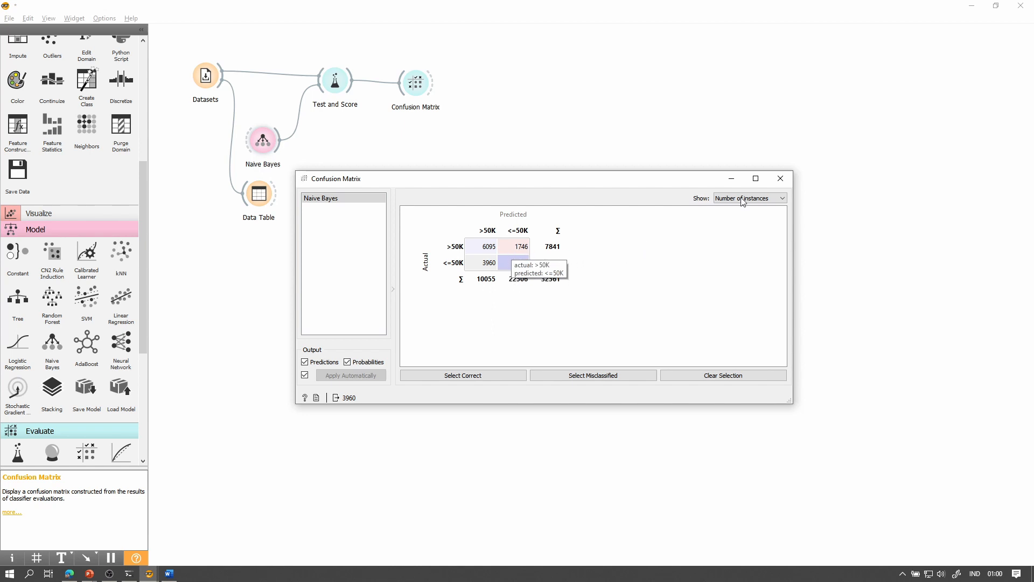
pyautogui.click(781, 179)
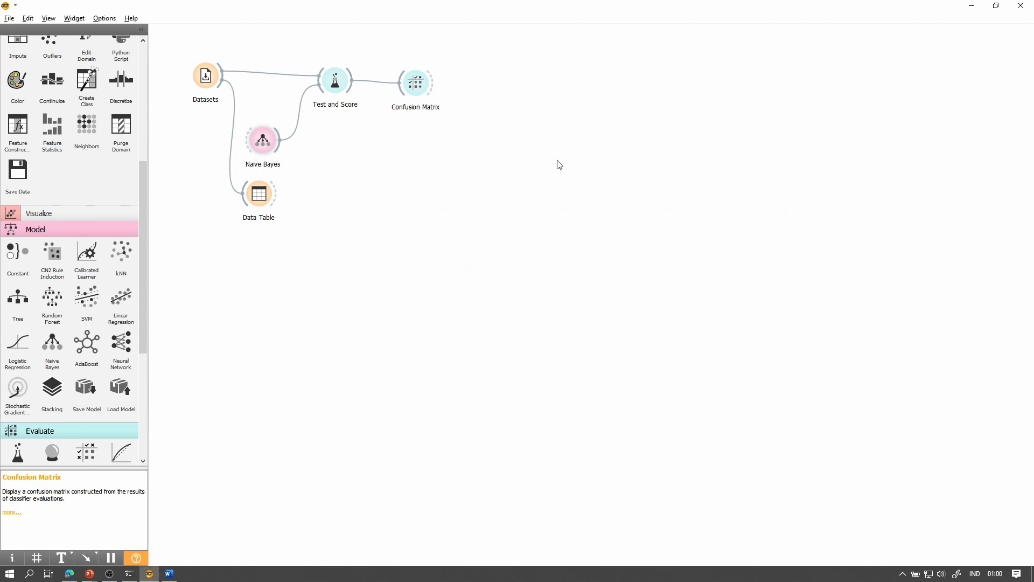
# Attach a second Data Table widget to Test and Score and position it below Confusion Matrix.
pyautogui.scroll(4, 56, 287)
pyautogui.scroll(3, 56, 288)
pyautogui.moveTo(18, 115)
pyautogui.mouseDown()
pyautogui.moveTo(342, 195)
pyautogui.moveTo(381, 156)
pyautogui.moveTo(352, 86)
pyautogui.mouseUp()
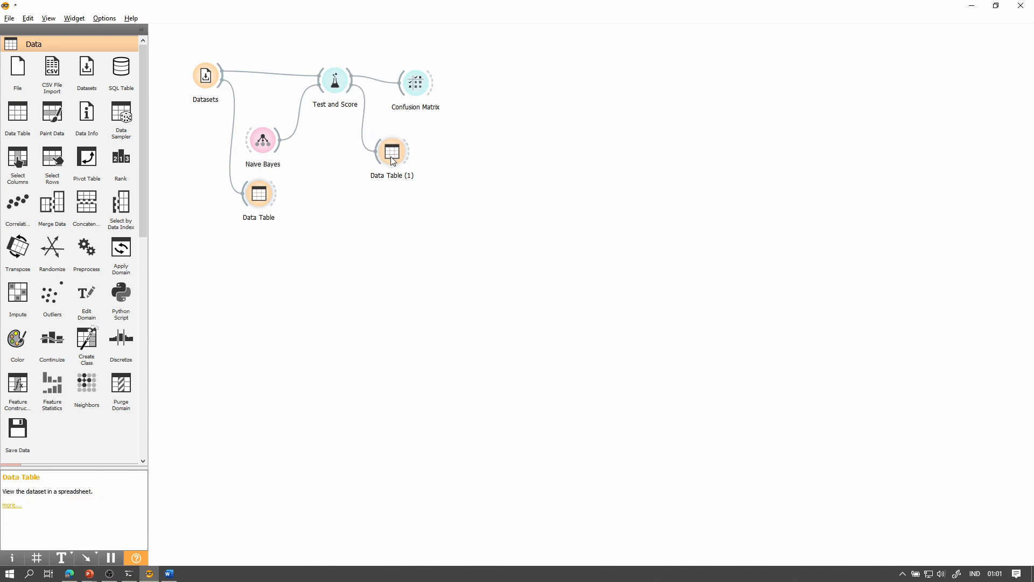
pyautogui.moveTo(390, 157); pyautogui.dragTo(423, 157)
# Compare actual classes with Naive Bayes predictions and probabilities in the second data table, widening the probability columns, and close it.
pyautogui.doubleClick(423, 157)
pyautogui.moveTo(685, 197); pyautogui.dragTo(438, 171)
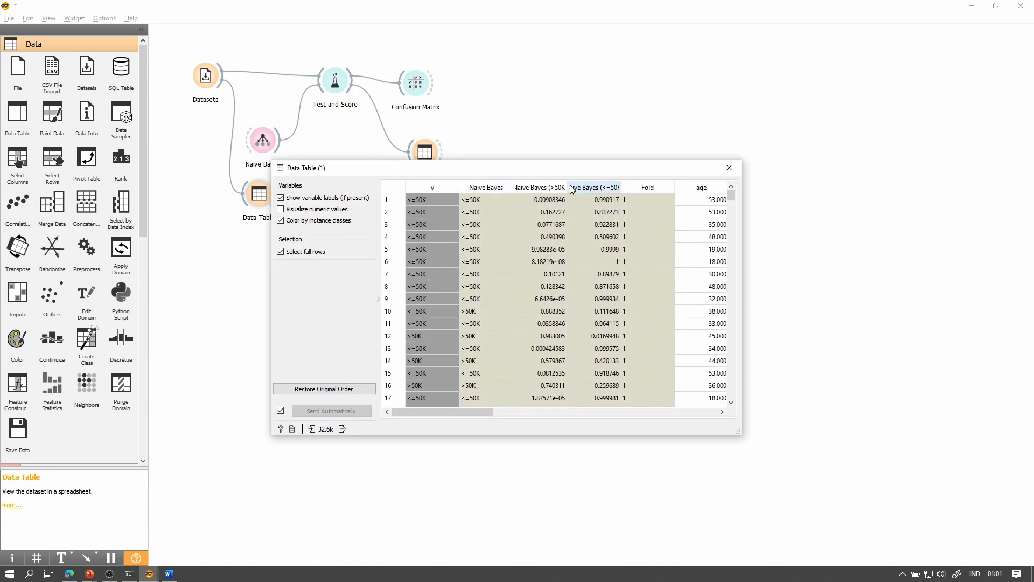
pyautogui.moveTo(567, 187); pyautogui.dragTo(649, 182)
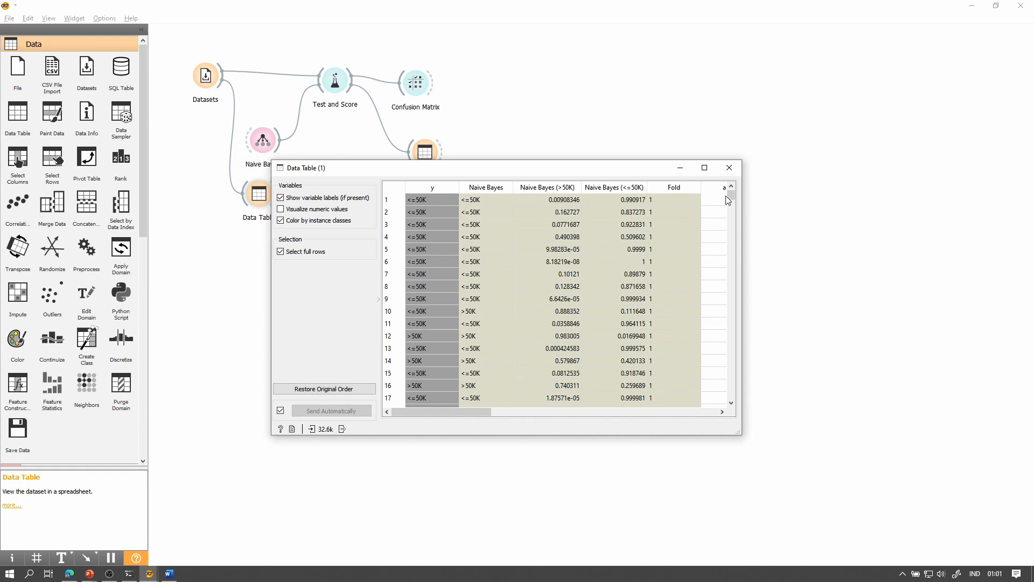
pyautogui.moveTo(731, 199)
pyautogui.mouseDown()
pyautogui.moveTo(733, 354)
pyautogui.moveTo(737, 184)
pyautogui.mouseUp()
pyautogui.scroll(-7, 515, 353)
pyautogui.moveTo(477, 412); pyautogui.dragTo(432, 380)
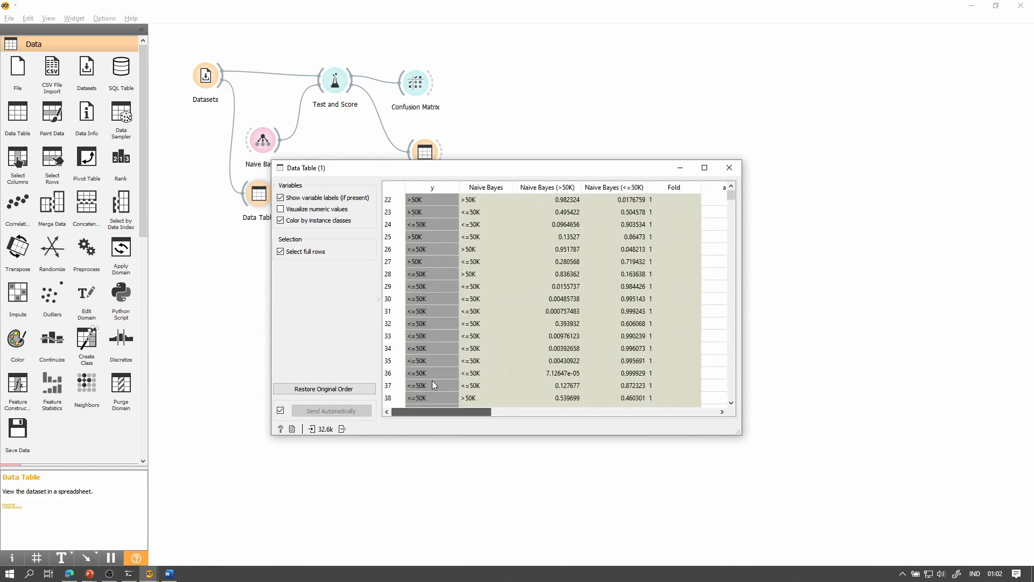
pyautogui.click(729, 168)
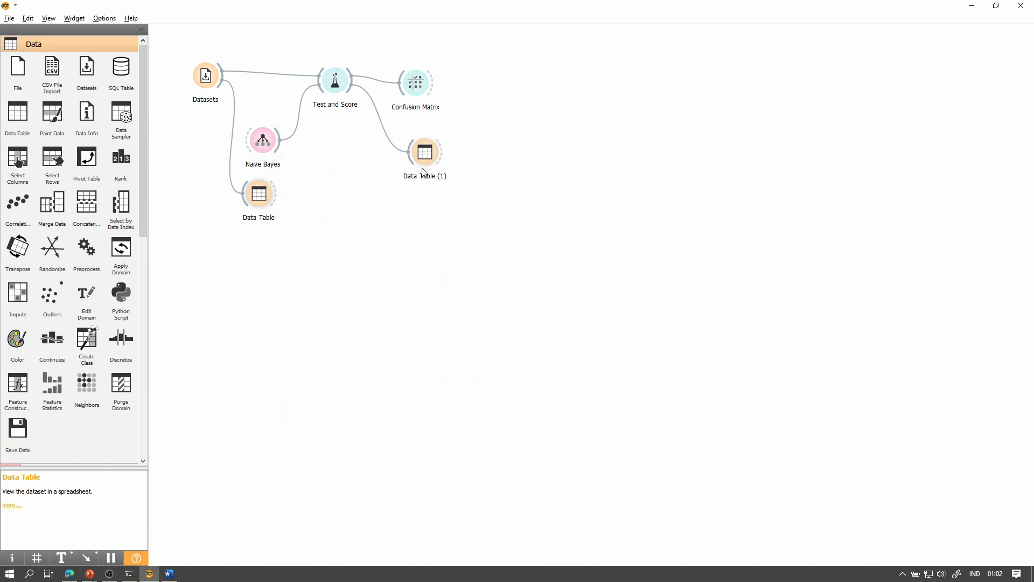
# Reopen the confusion matrix to check the classification results again, and close it.
pyautogui.doubleClick(416, 86)
pyautogui.click(776, 180)
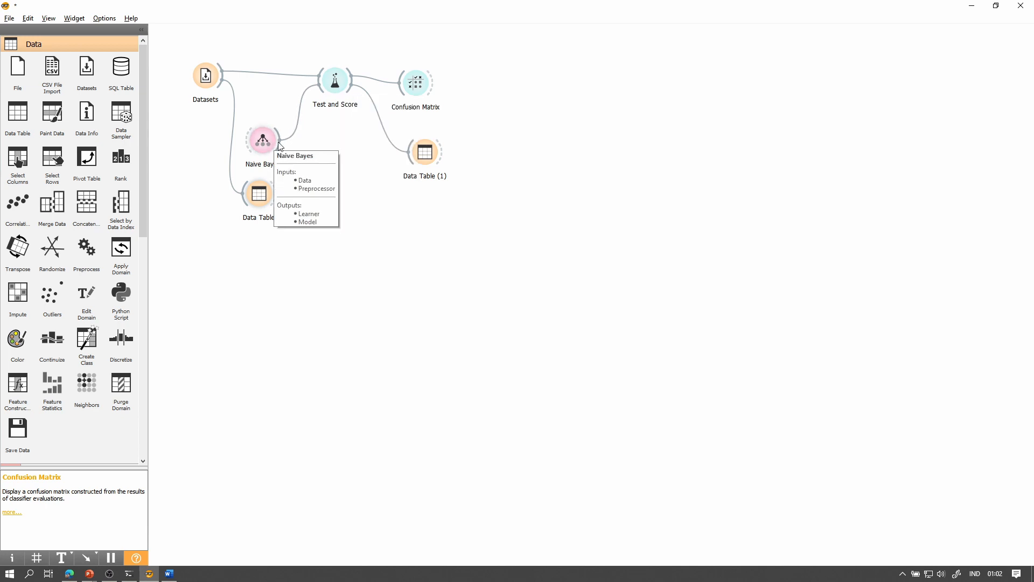
pyautogui.scroll(-3, 104, 334)
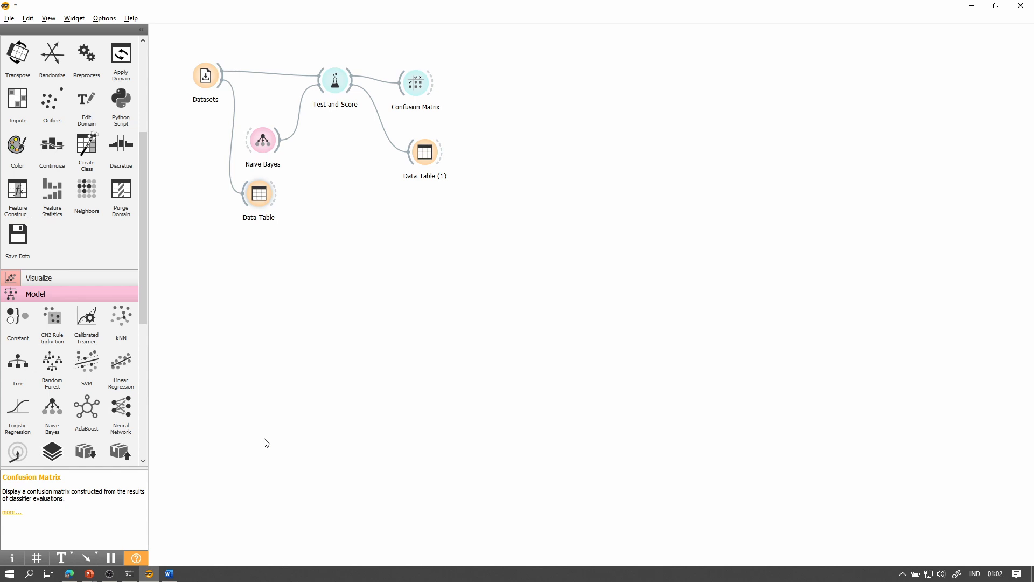
pyautogui.scroll(5, 120, 252)
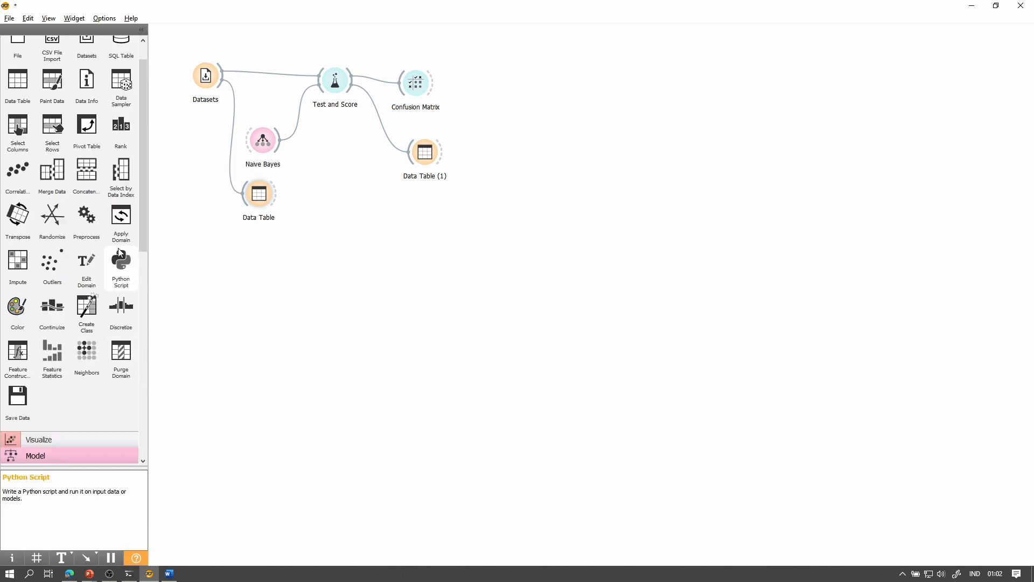